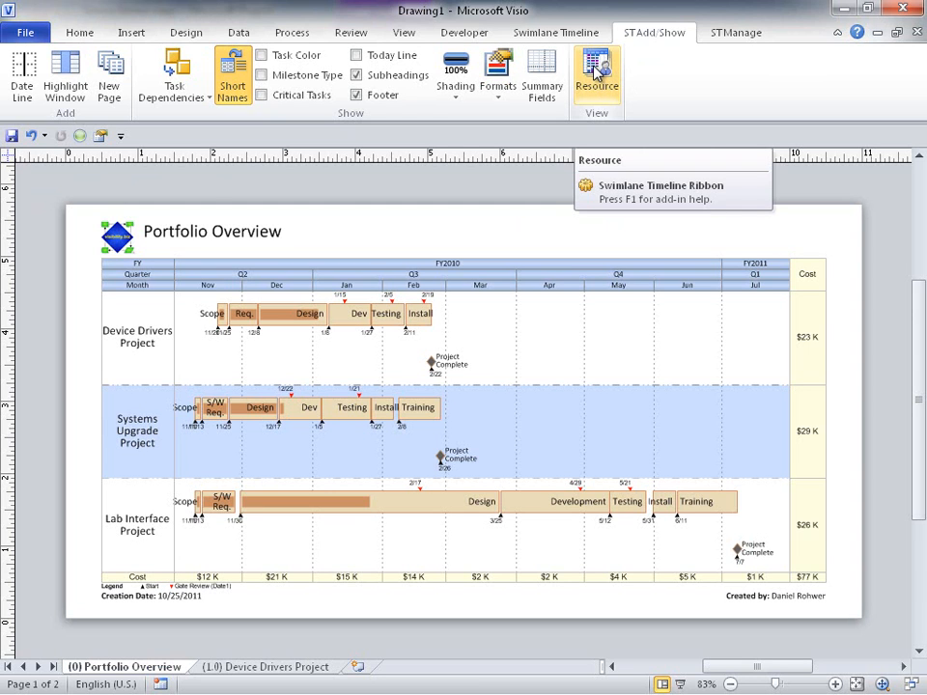
# Switch the Portfolio Overview timeline to the resource view with all listed resources included
pyautogui.click(602, 70)
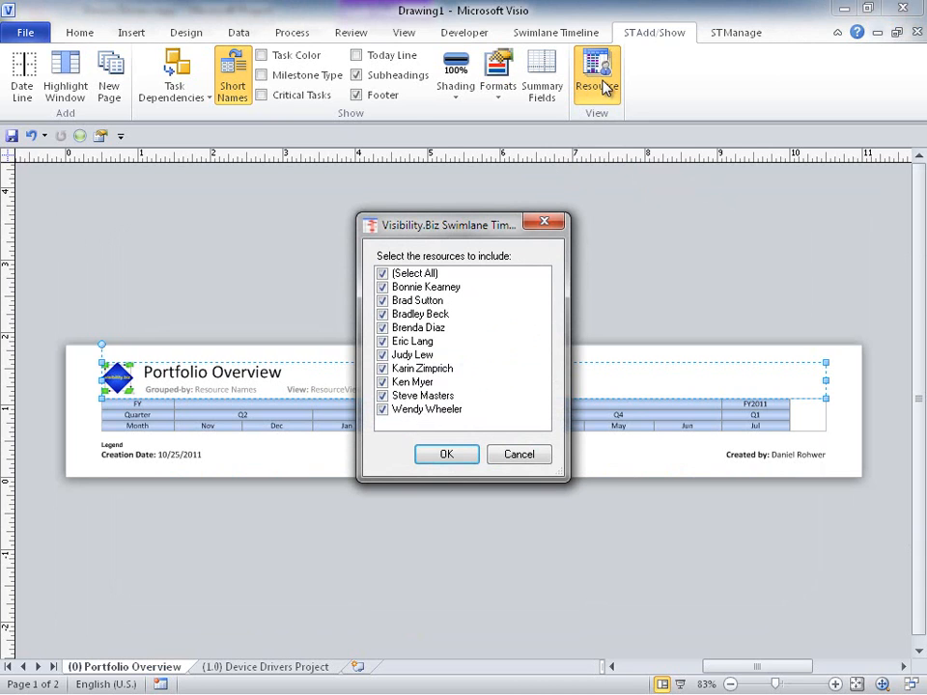
pyautogui.click(383, 277)
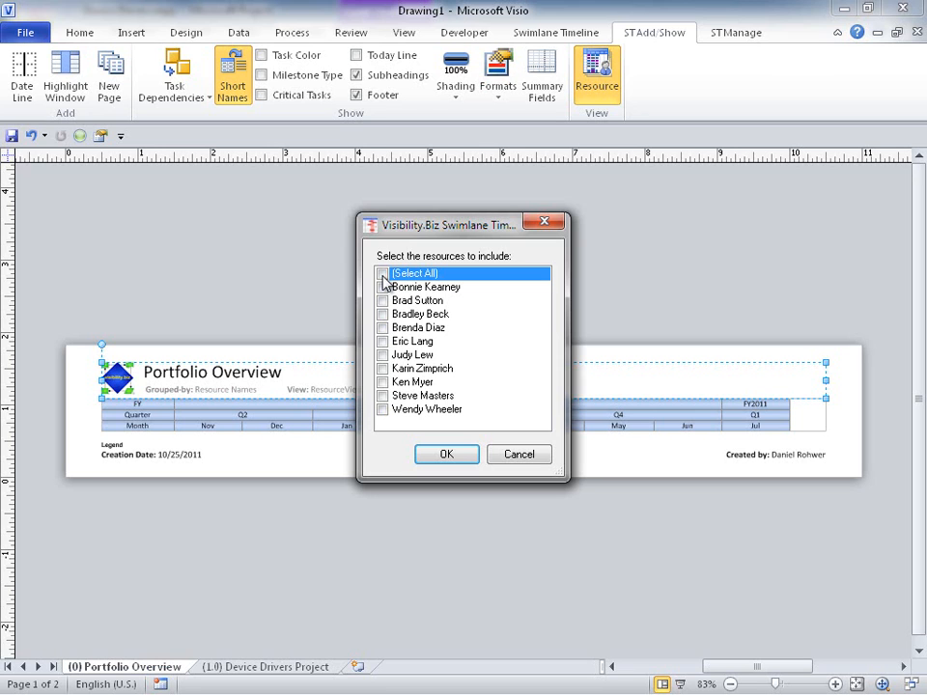
pyautogui.click(384, 287)
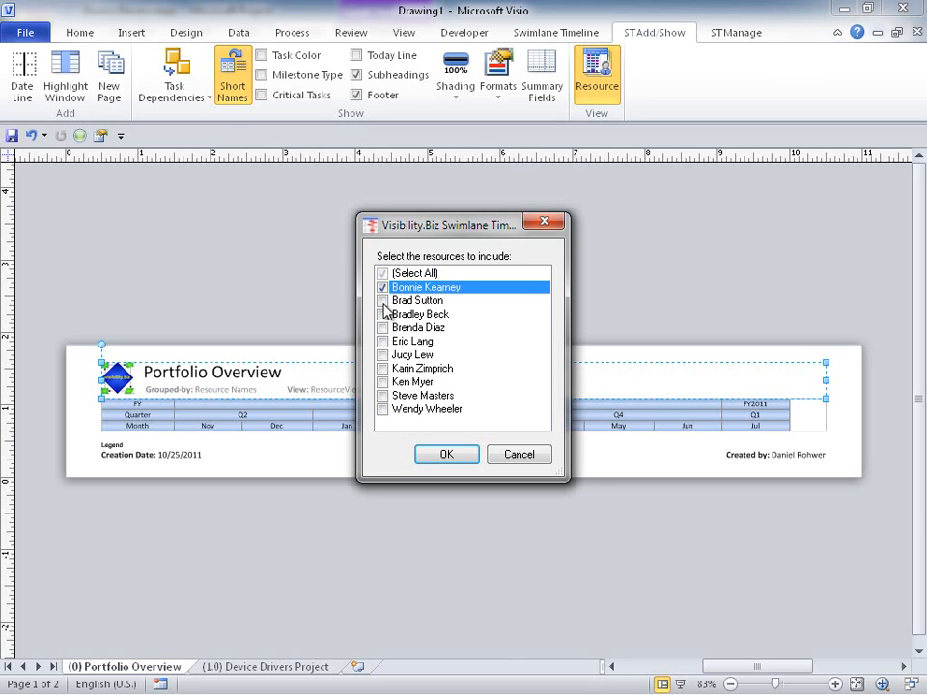
pyautogui.click(384, 301)
pyautogui.click(384, 342)
pyautogui.click(383, 356)
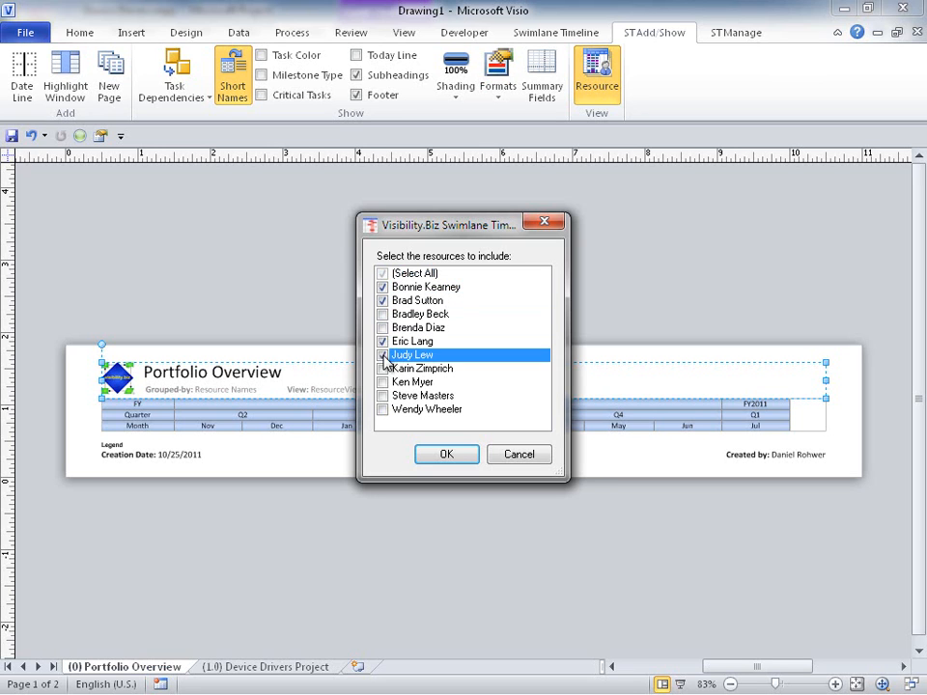
pyautogui.click(383, 274)
pyautogui.click(384, 274)
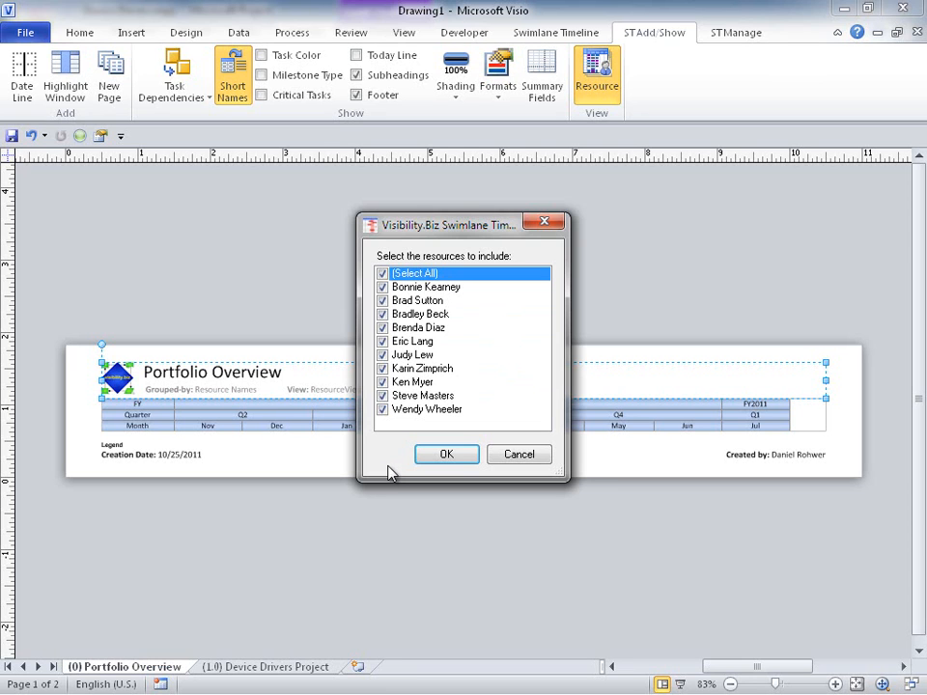
pyautogui.click(446, 452)
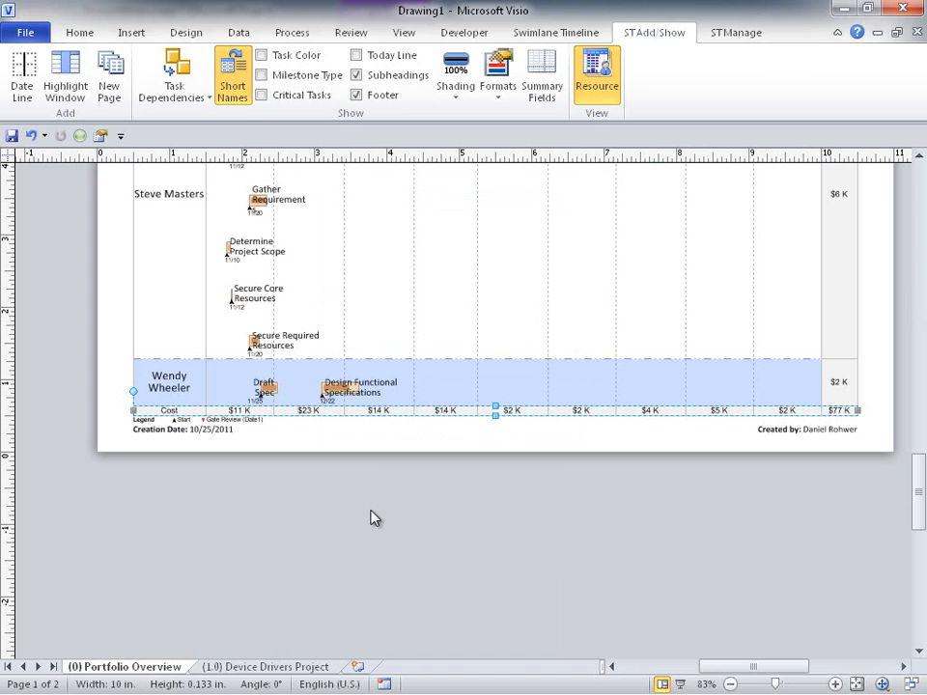
# Add Work as a second summary field for the timeline, below Cost
pyautogui.moveTo(438, 272); pyautogui.dragTo(424, 414)
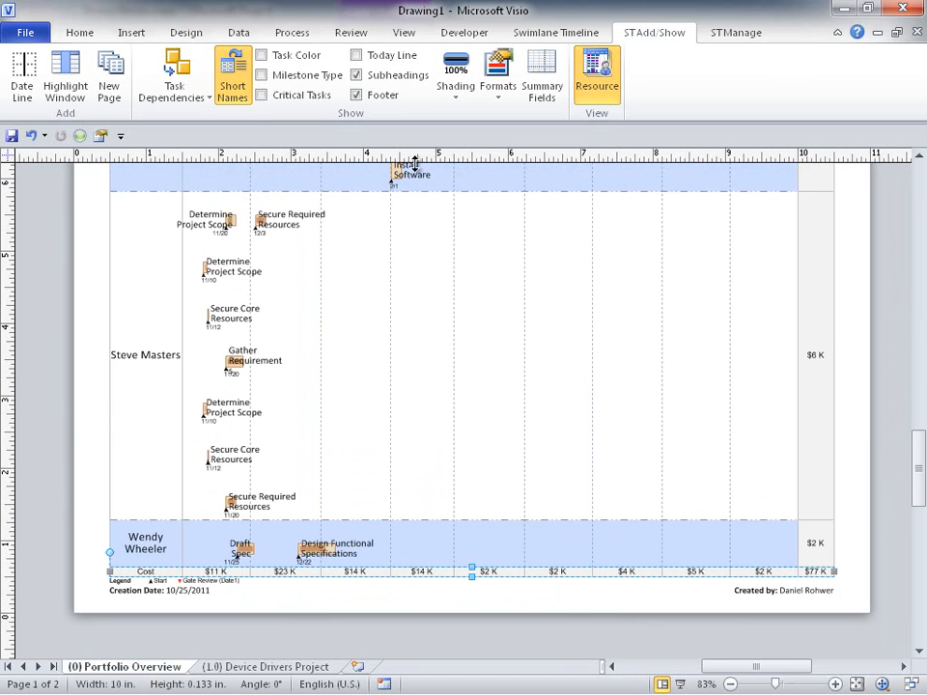
pyautogui.click(542, 92)
pyautogui.click(321, 237)
pyautogui.click(320, 236)
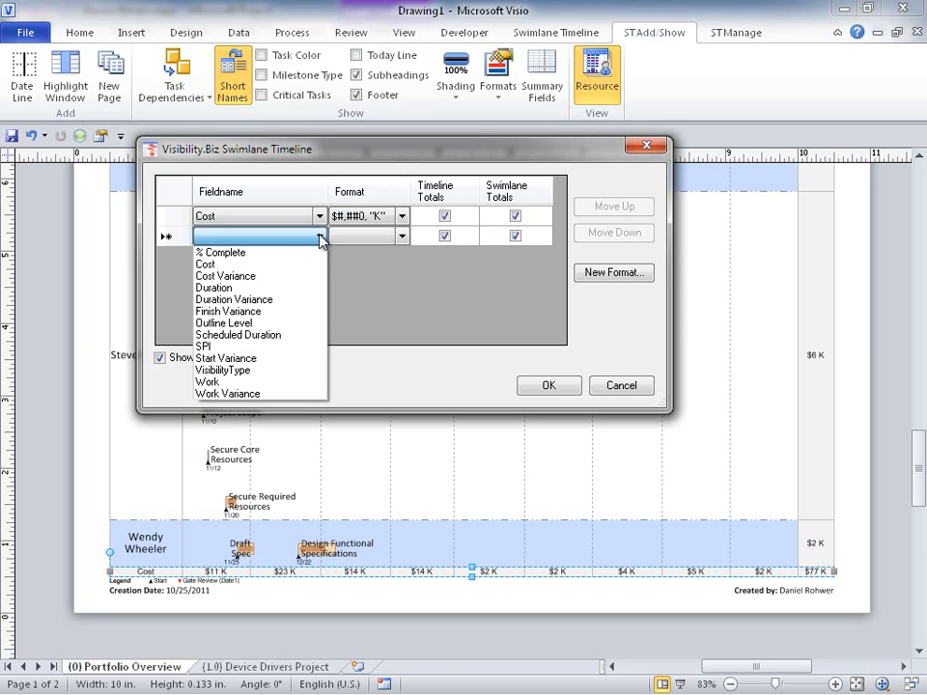
pyautogui.click(218, 382)
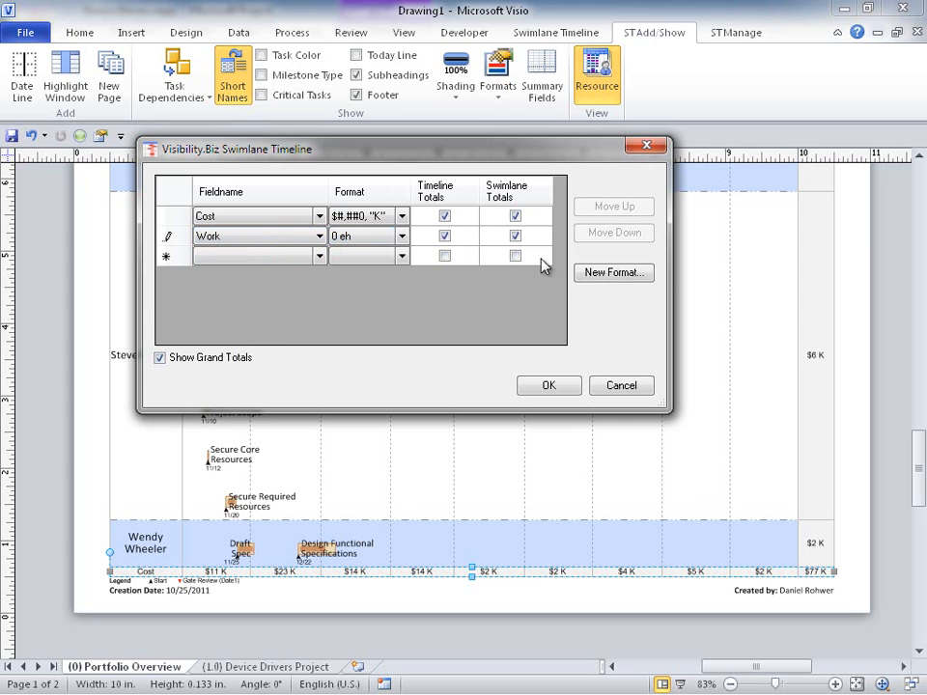
# Create the new format "0 Hrs" for the Work summary field
pyautogui.click(614, 275)
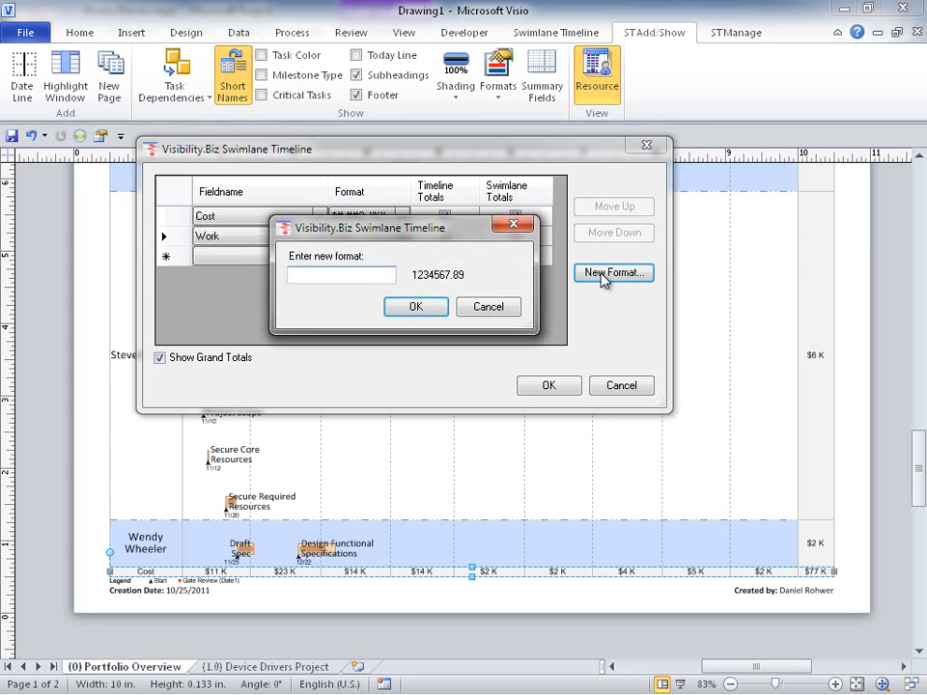
pyautogui.moveTo(444, 233); pyautogui.dragTo(409, 299)
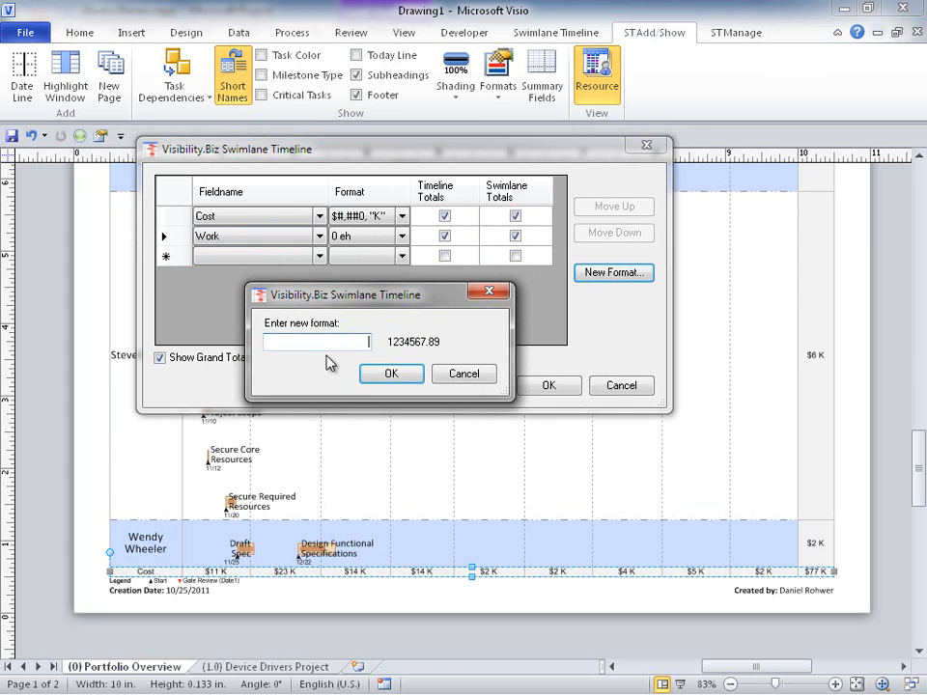
pyautogui.write('0 Hrs')
pyautogui.press('Return')
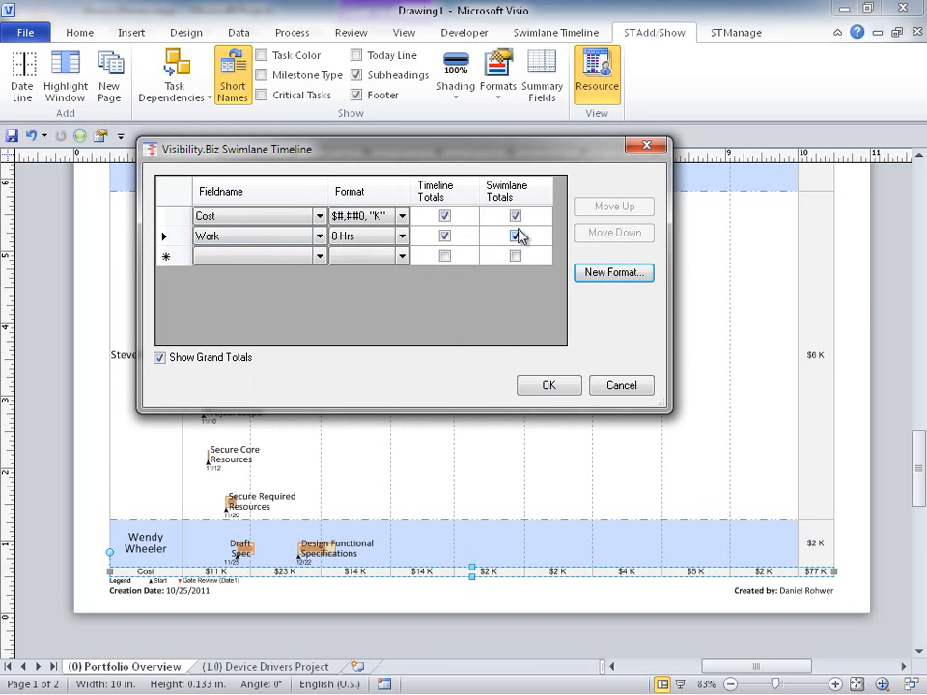
# Move the Work summary field above Cost and apply the summary field settings
pyautogui.click(184, 240)
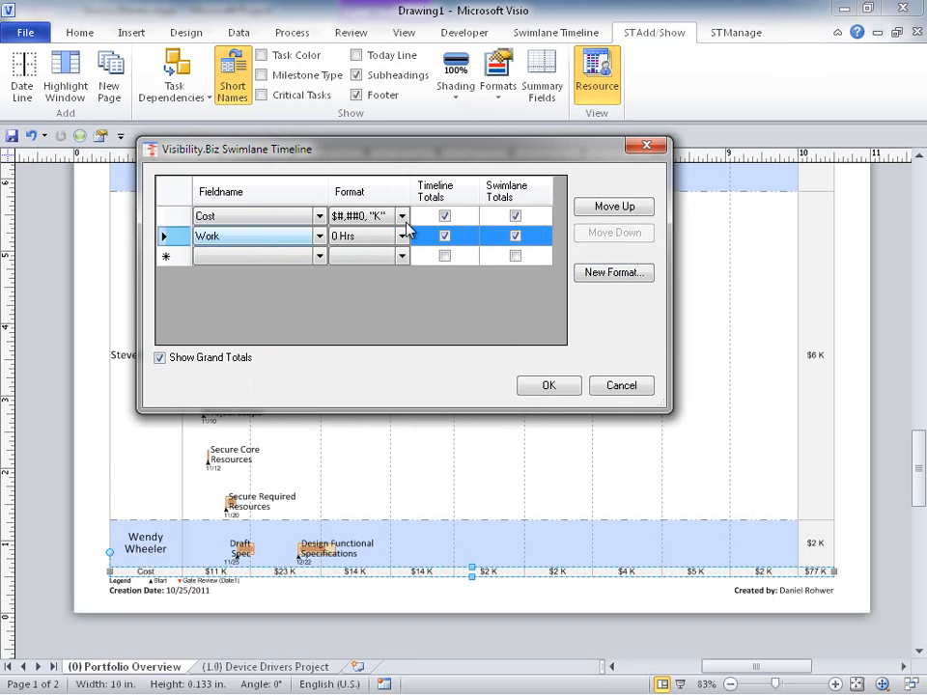
pyautogui.click(613, 209)
pyautogui.click(546, 385)
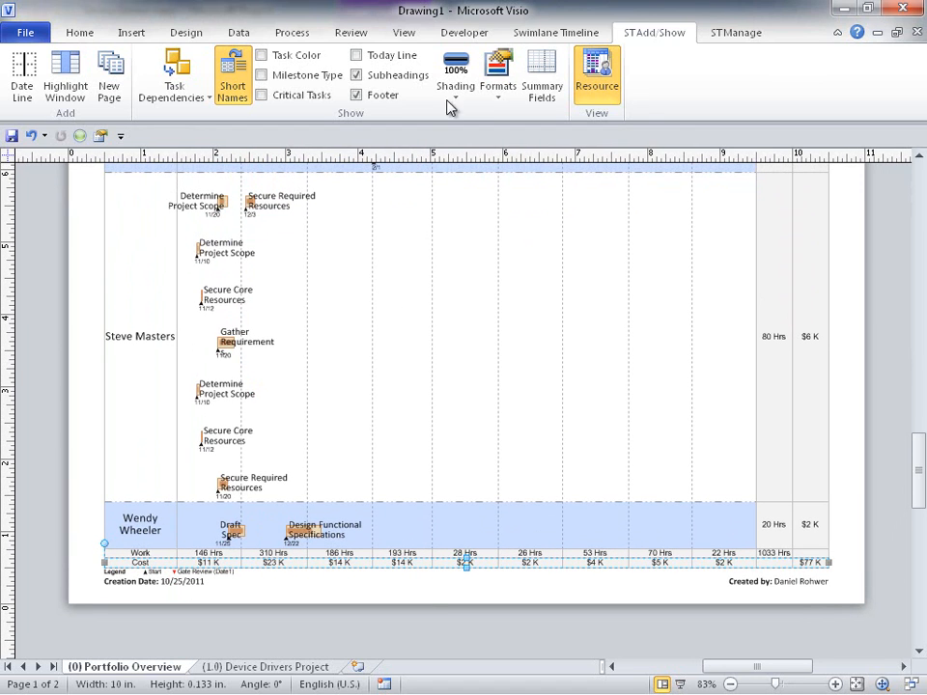
# Apply the custom Projects format to the timeline and bring the upper part of the page into view
pyautogui.click(502, 97)
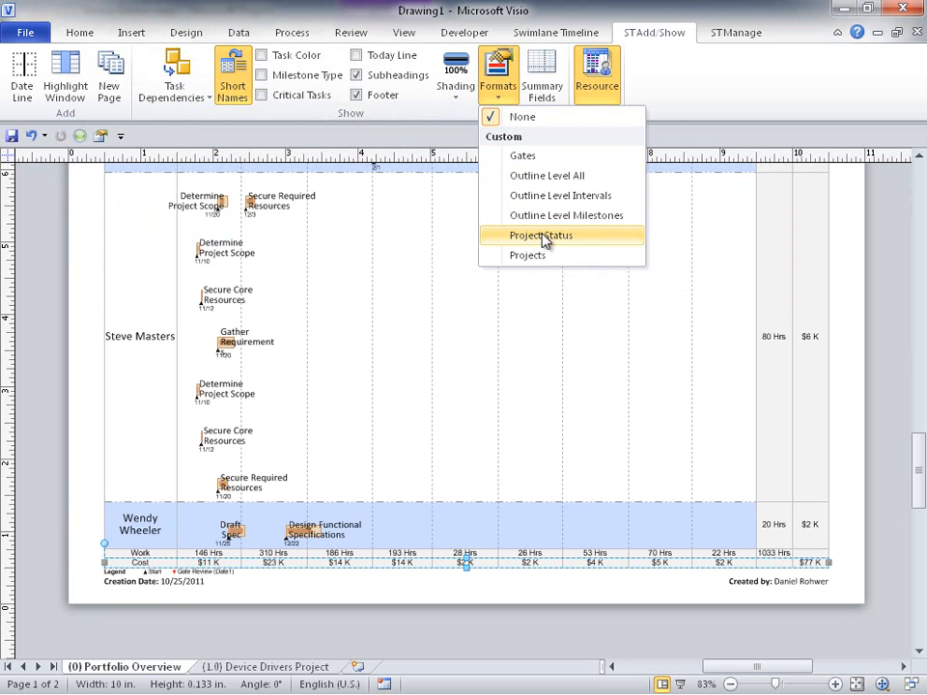
pyautogui.click(532, 256)
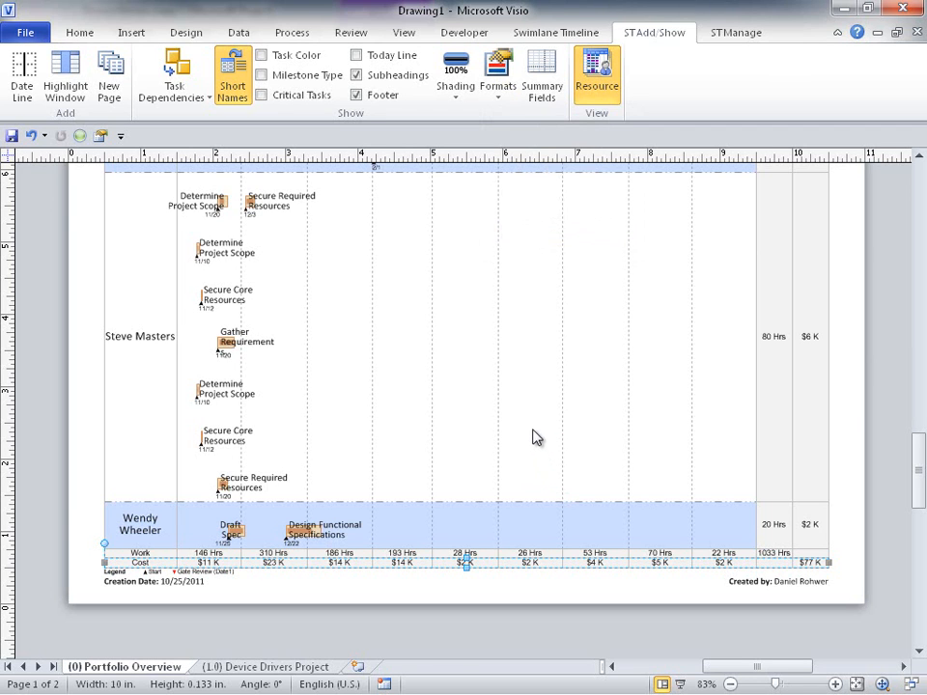
pyautogui.hotkey('ctrl', 'shift', 'w')
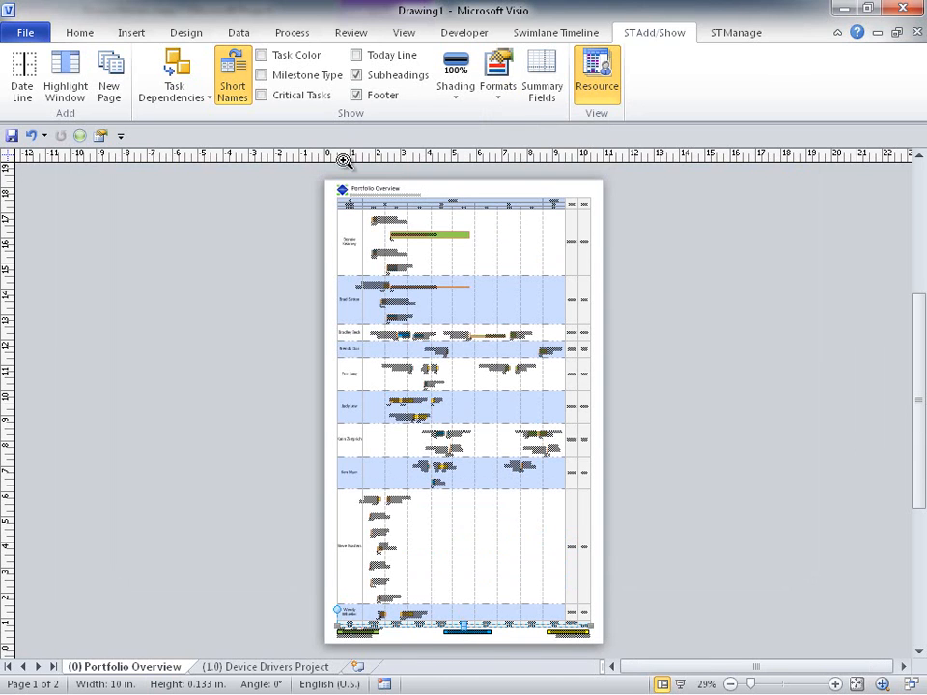
pyautogui.moveTo(321, 187); pyautogui.dragTo(541, 344)
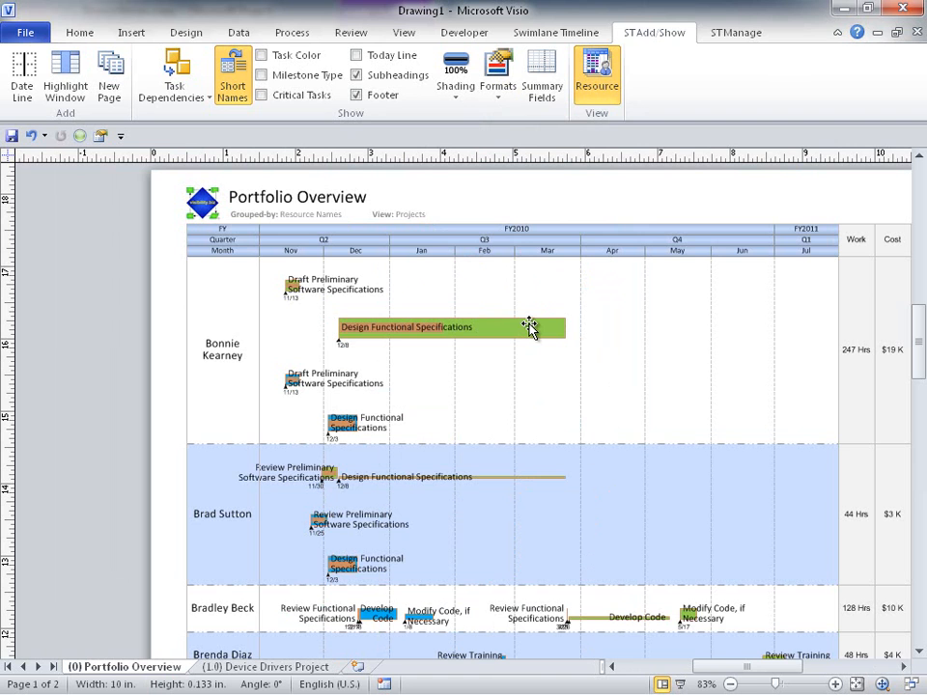
pyautogui.moveTo(635, 350); pyautogui.dragTo(531, 335)
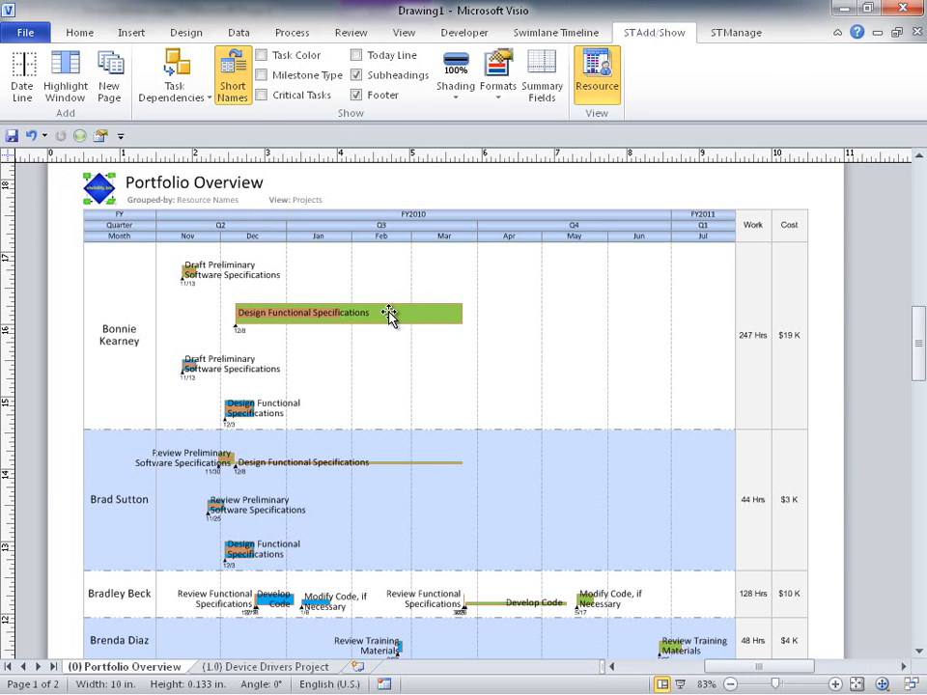
# Examine the 12/3 Design Functional Specifications task of the first resource in Microsoft Project, including its resource assignments, and return to the Visio timeline
pyautogui.moveTo(388, 315)
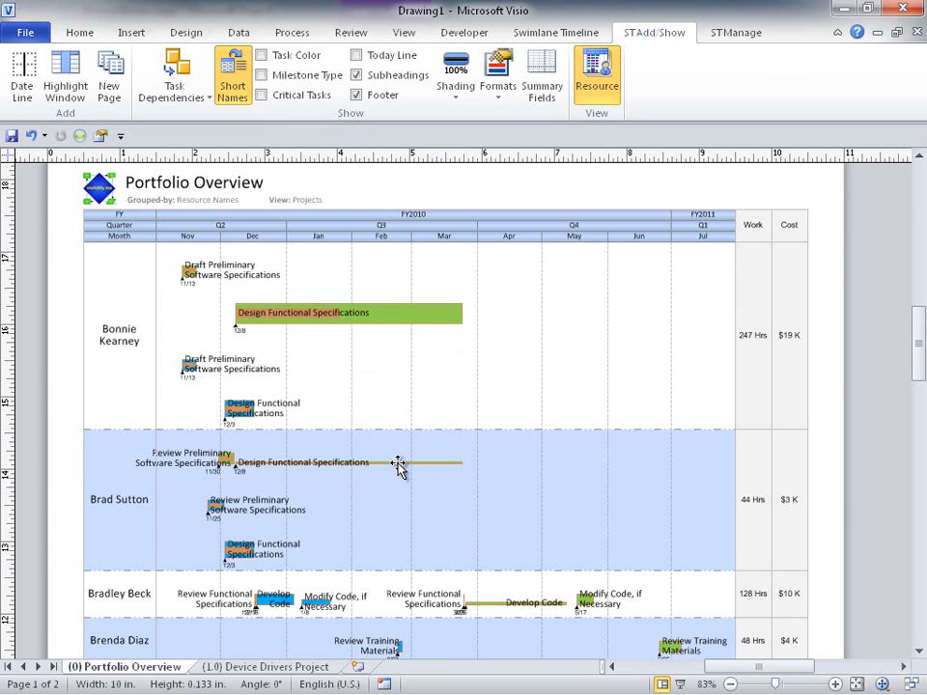
pyautogui.moveTo(399, 465)
pyautogui.moveTo(244, 414)
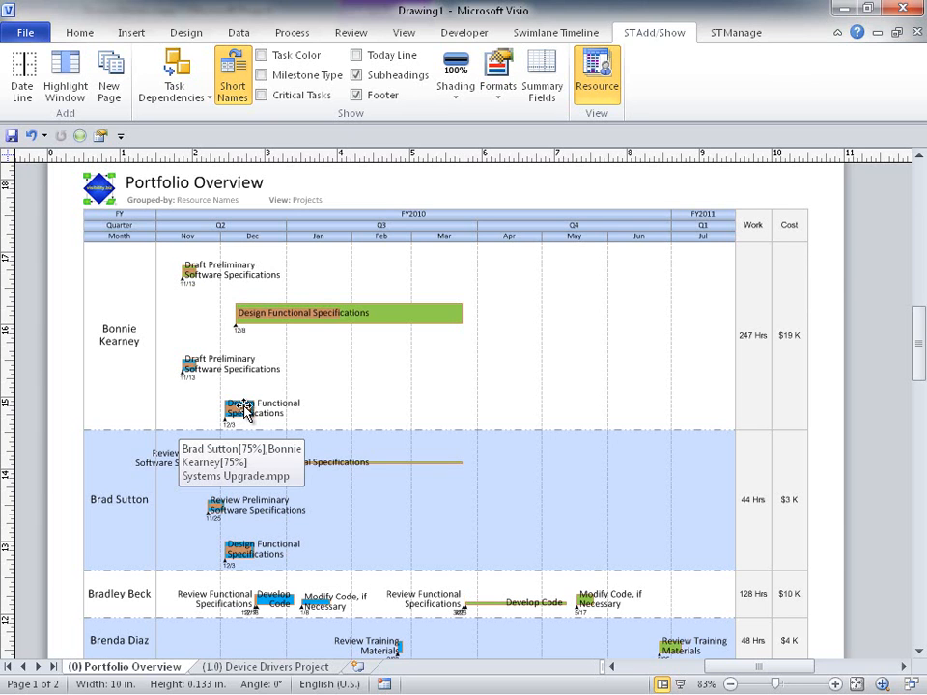
pyautogui.rightClick(246, 410)
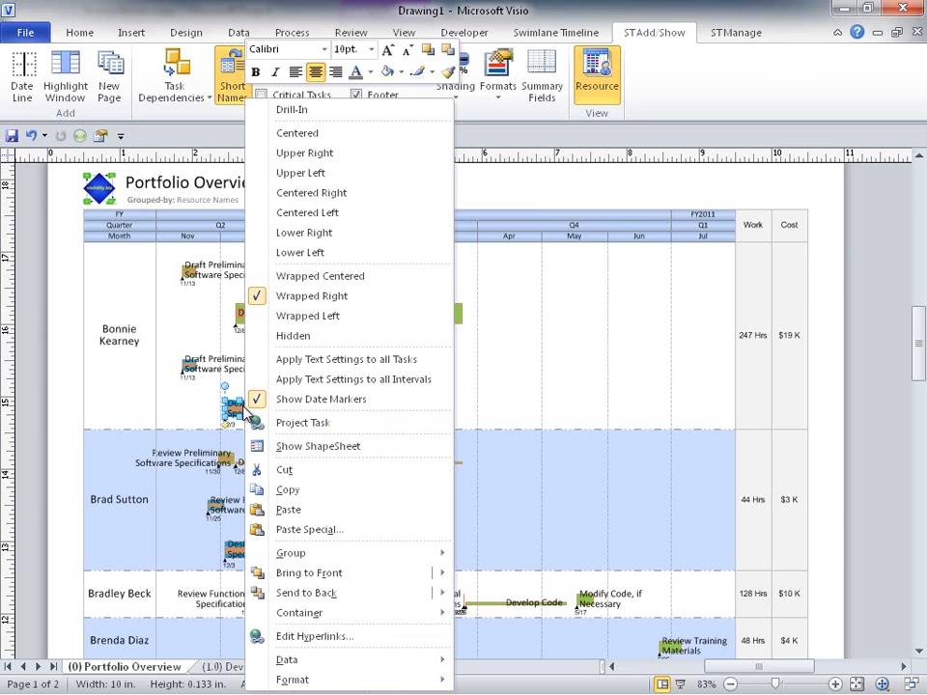
pyautogui.click(304, 425)
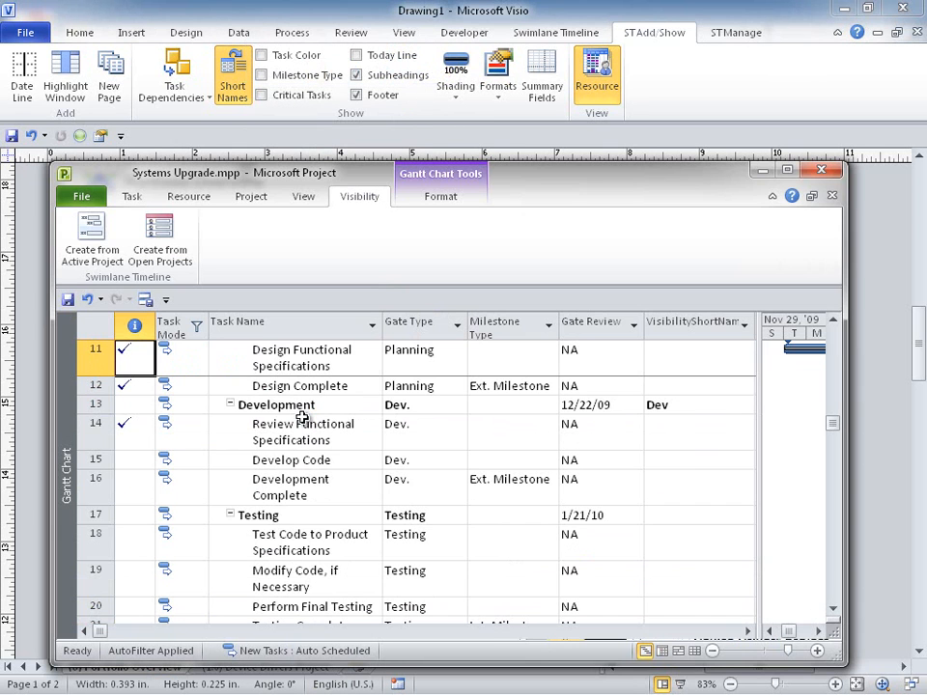
pyautogui.click(96, 355)
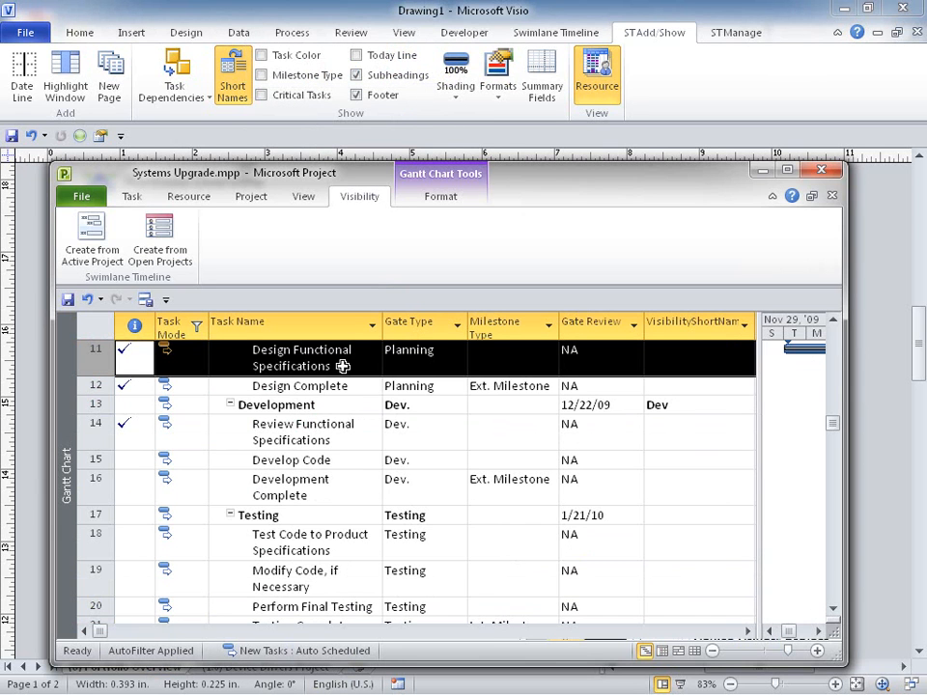
pyautogui.click(714, 633)
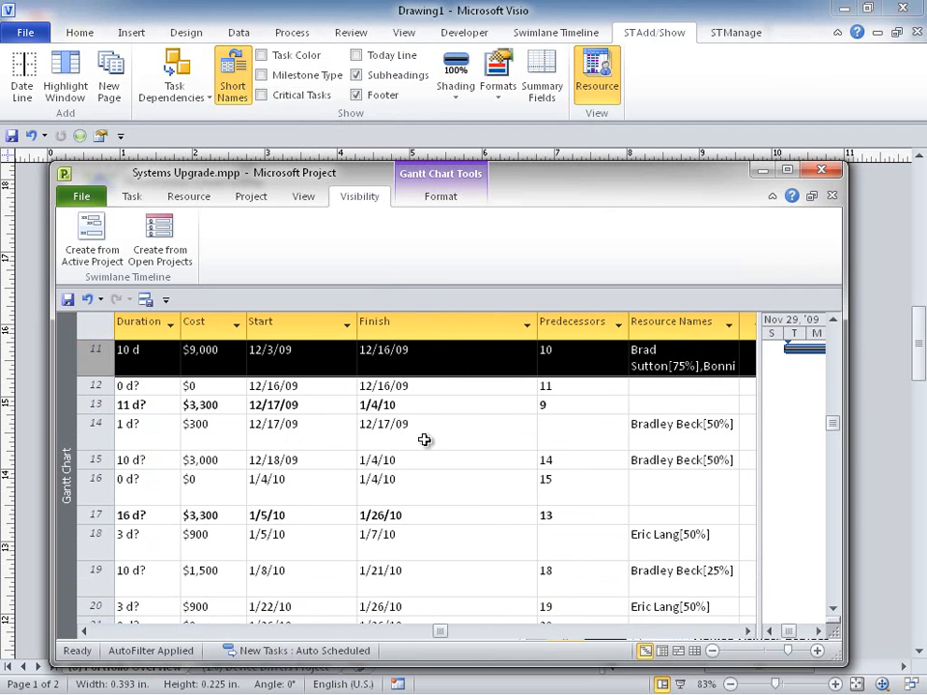
pyautogui.click(879, 232)
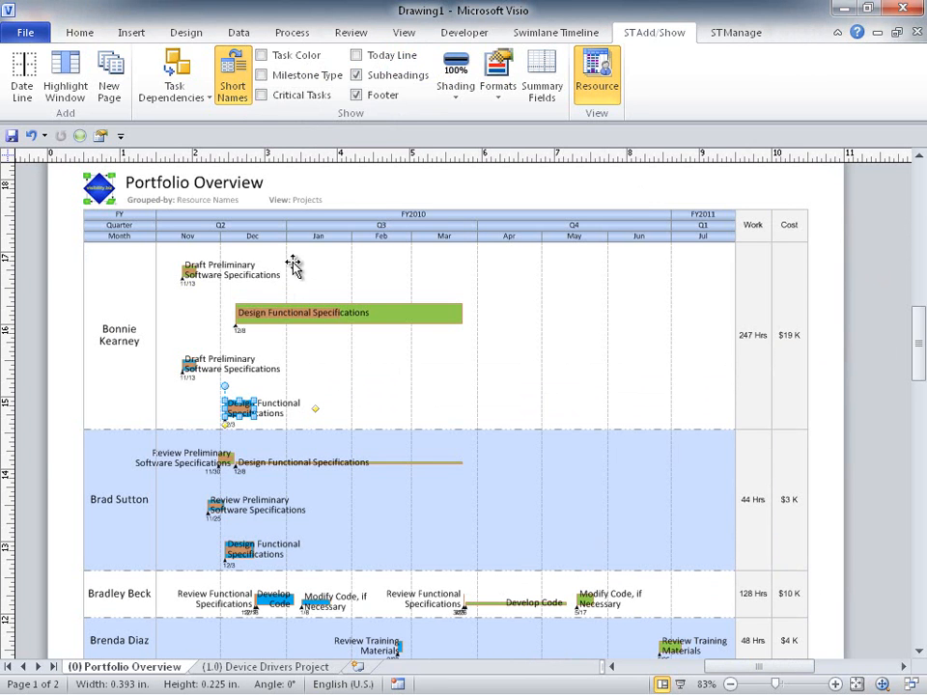
pyautogui.click(348, 192)
# Change the page title's Short Name to "Portfolio Resource Overview" in its shape data and close the Shape Data window
pyautogui.click(552, 34)
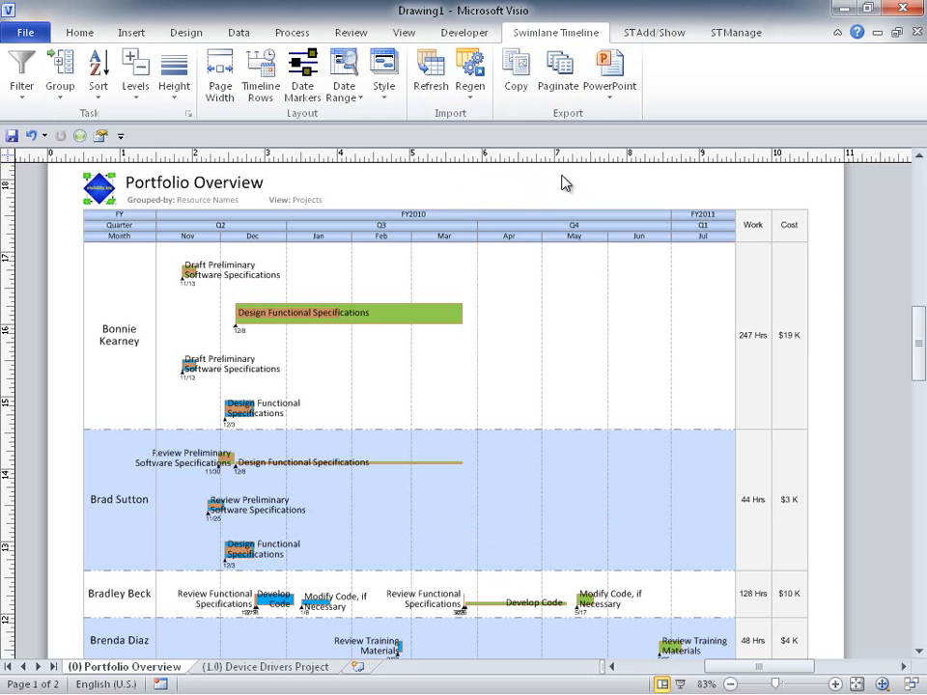
pyautogui.rightClick(603, 190)
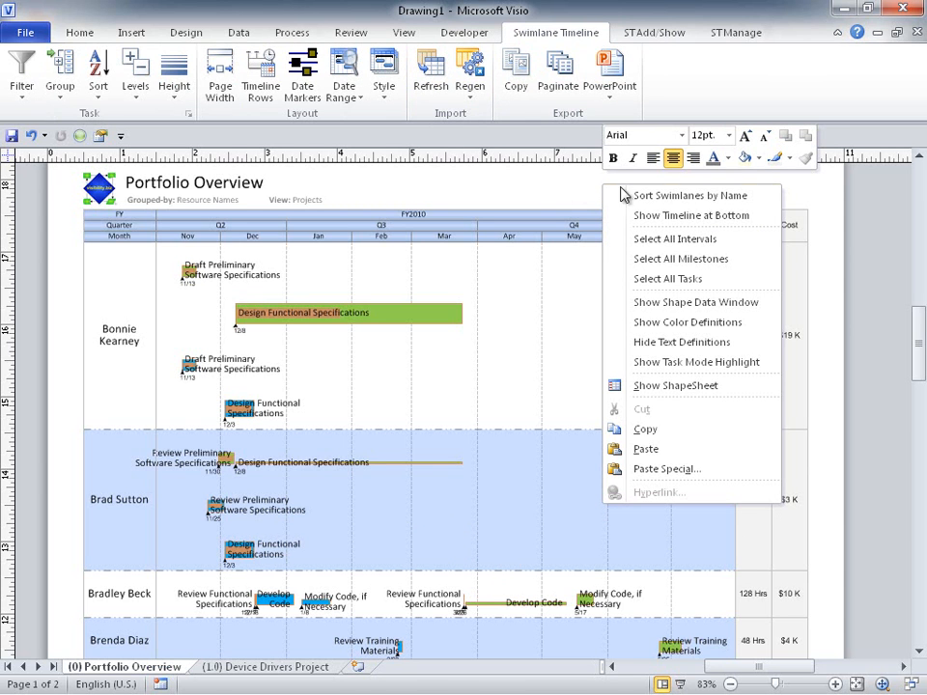
pyautogui.click(689, 307)
pyautogui.click(398, 183)
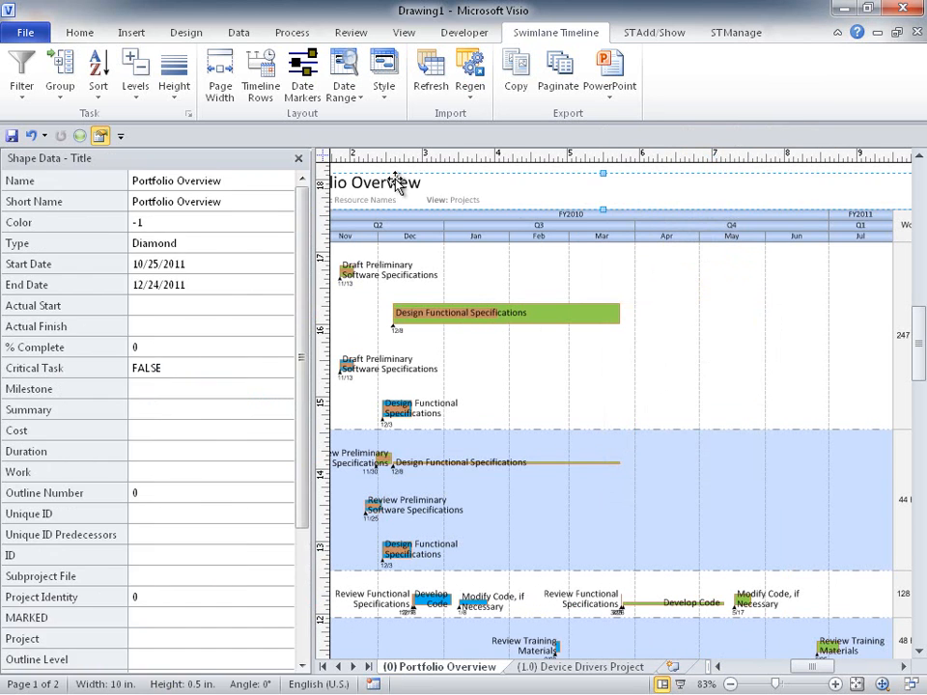
pyautogui.click(182, 203)
pyautogui.click(178, 201)
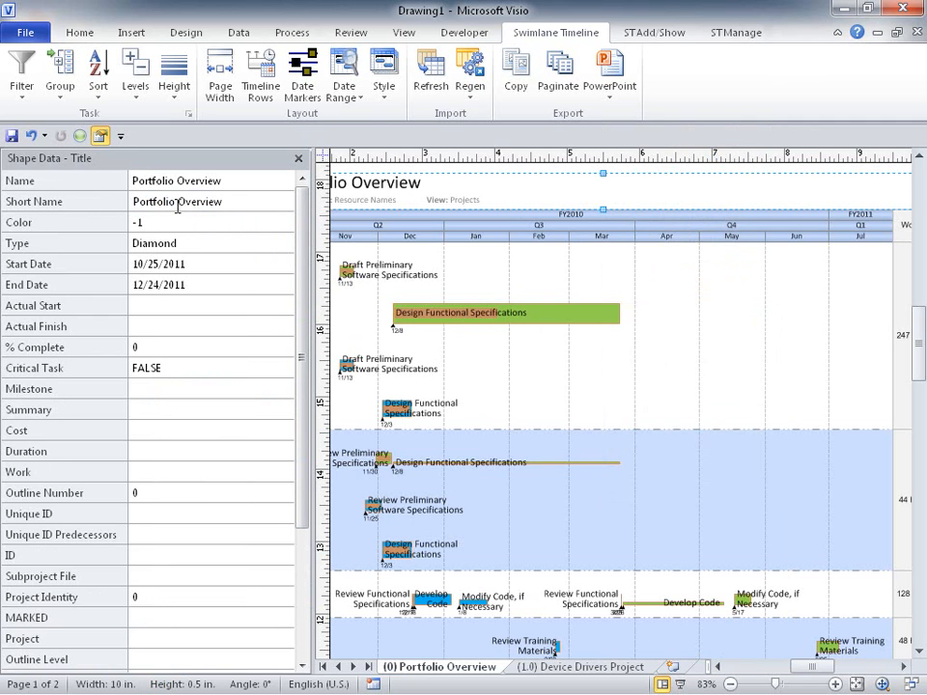
pyautogui.write('Resource')
pyautogui.press('Return')
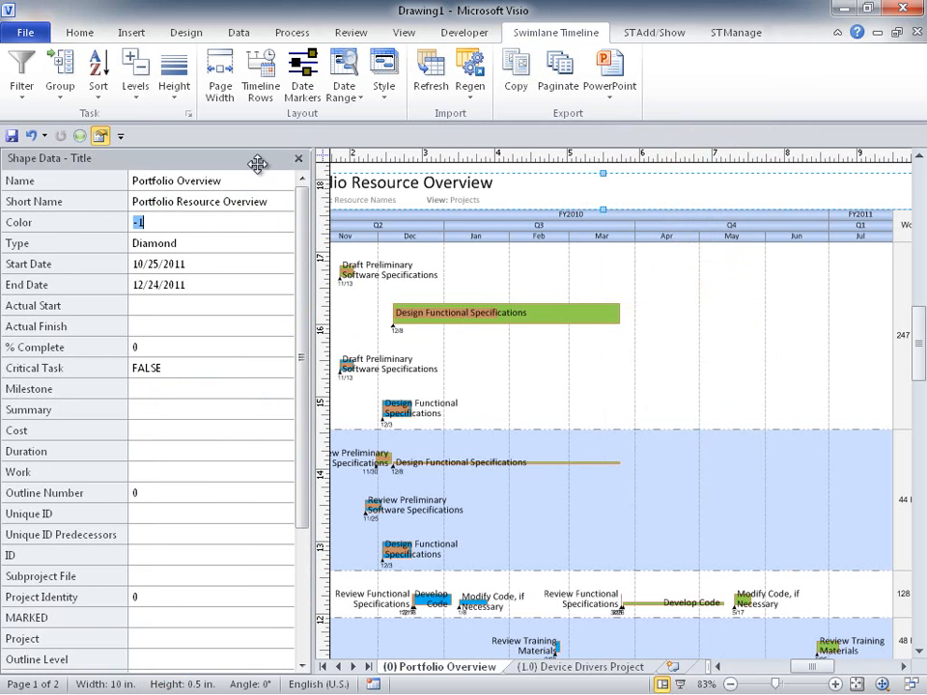
pyautogui.click(300, 160)
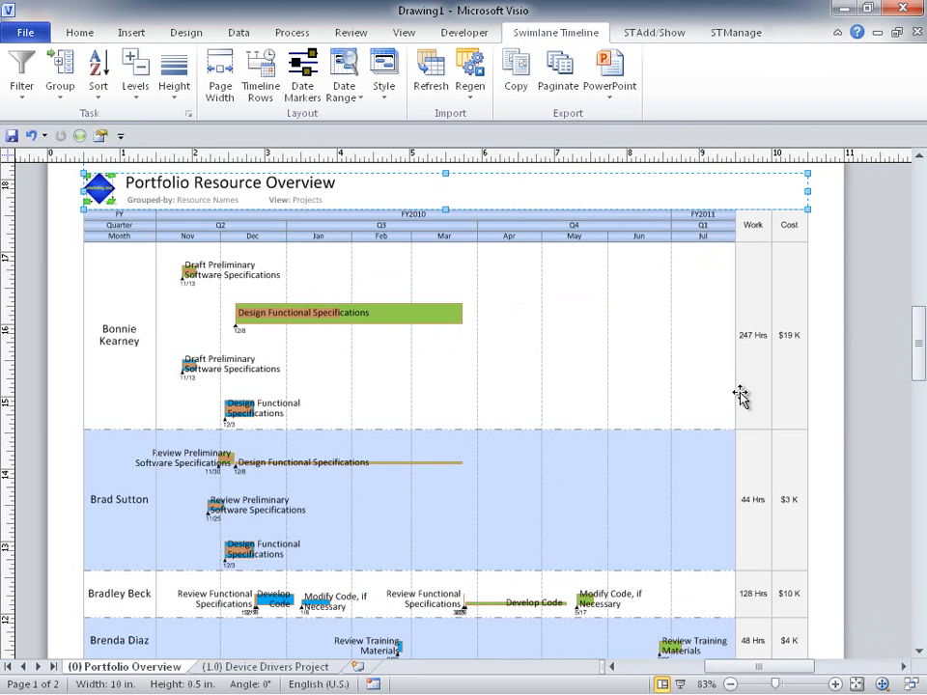
pyautogui.click(836, 425)
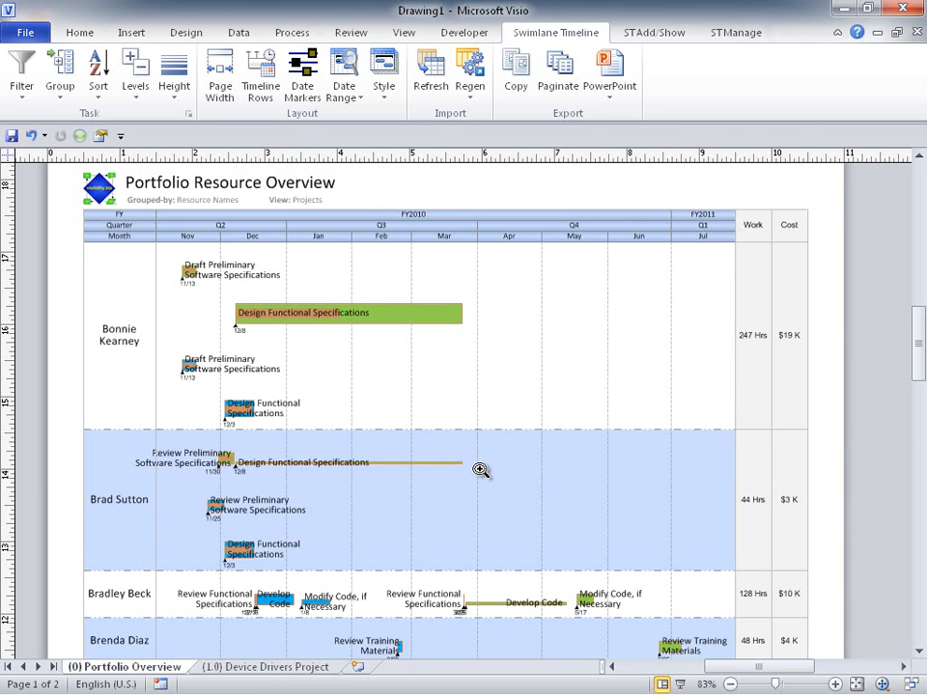
# Export the whole resource timeline to PowerPoint as a paginated presentation
pyautogui.scroll(-4, 480, 469)
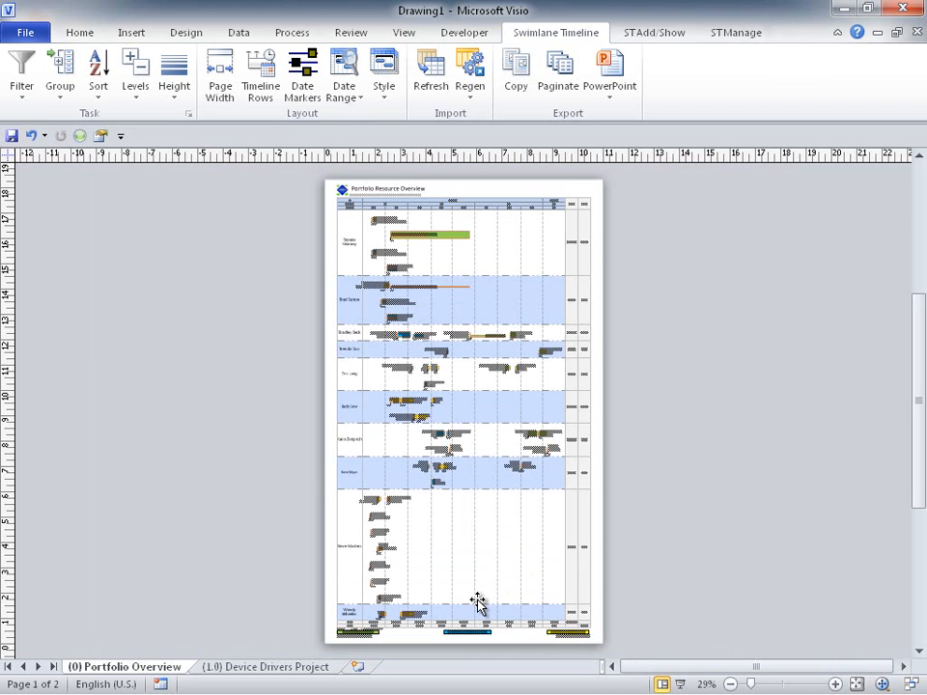
pyautogui.click(619, 101)
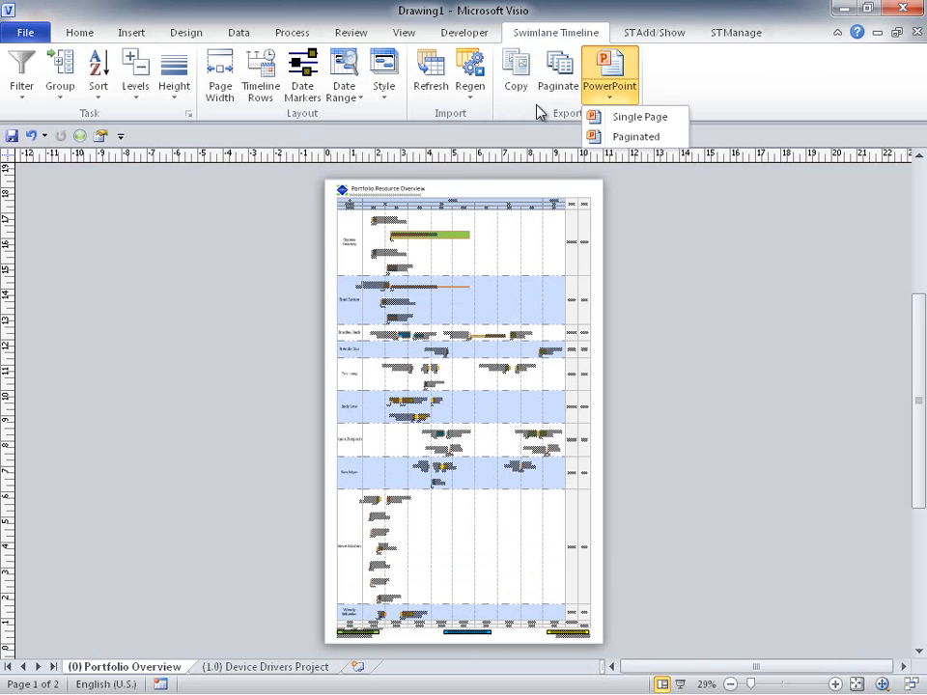
pyautogui.click(628, 137)
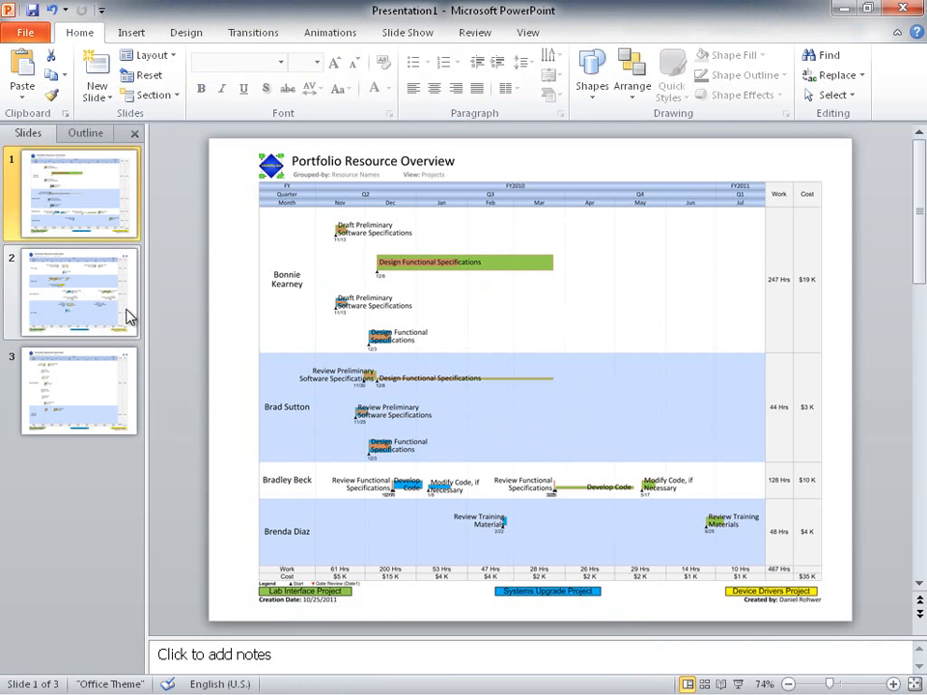
# Look through the exported PowerPoint slides and close the presentation without saving it, returning to Visio
pyautogui.click(124, 319)
pyautogui.click(94, 399)
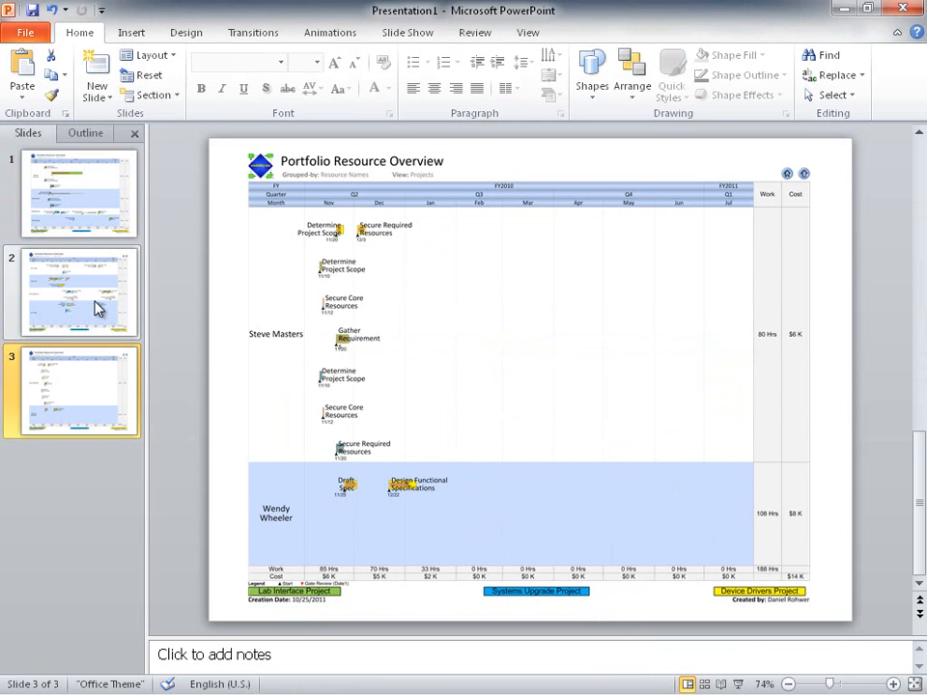
pyautogui.click(97, 270)
pyautogui.click(101, 205)
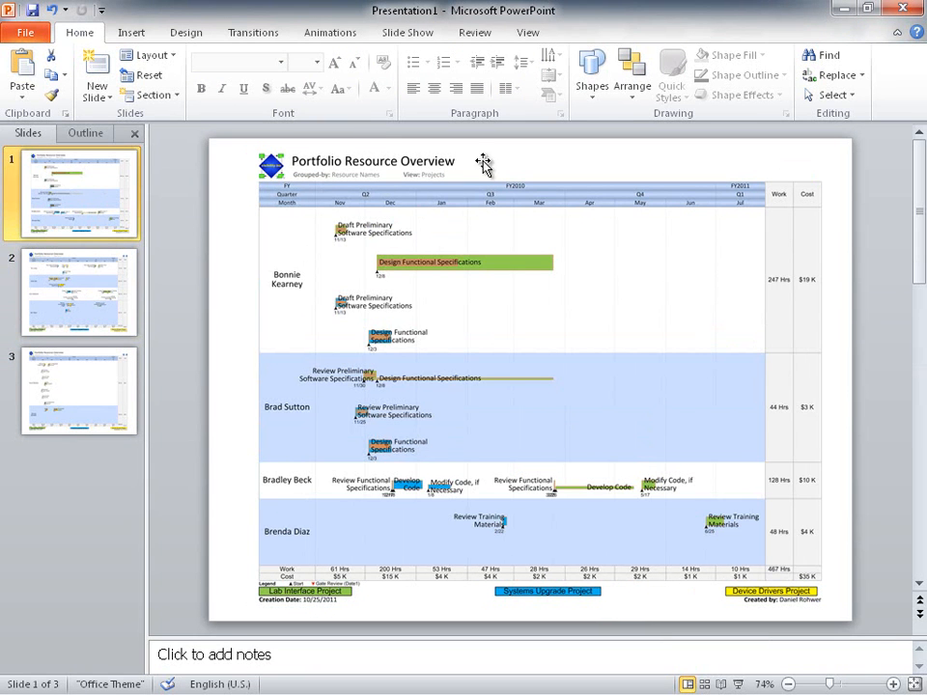
pyautogui.click(906, 9)
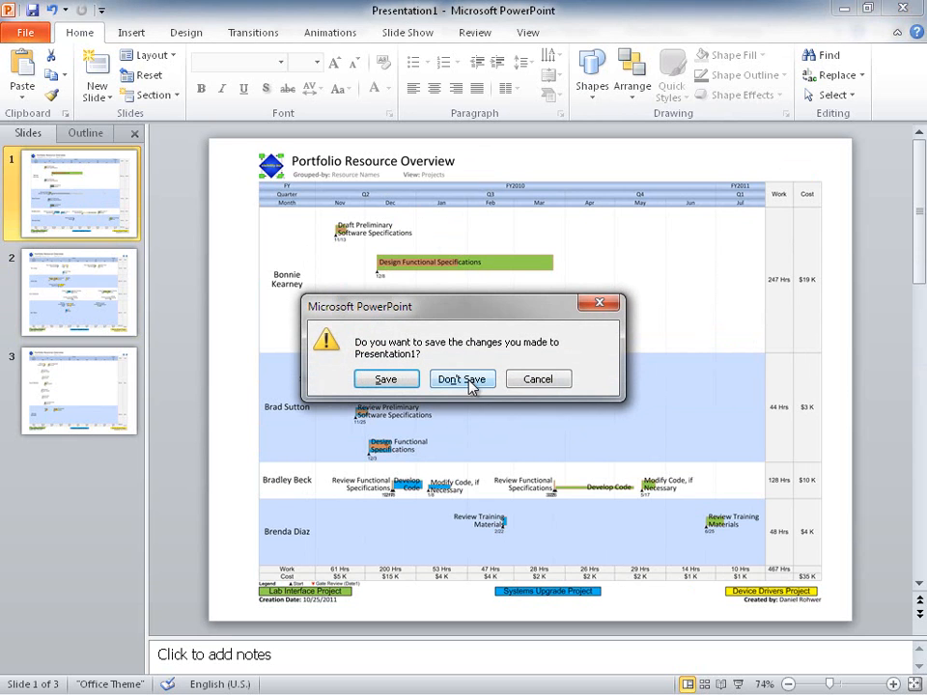
pyautogui.click(469, 379)
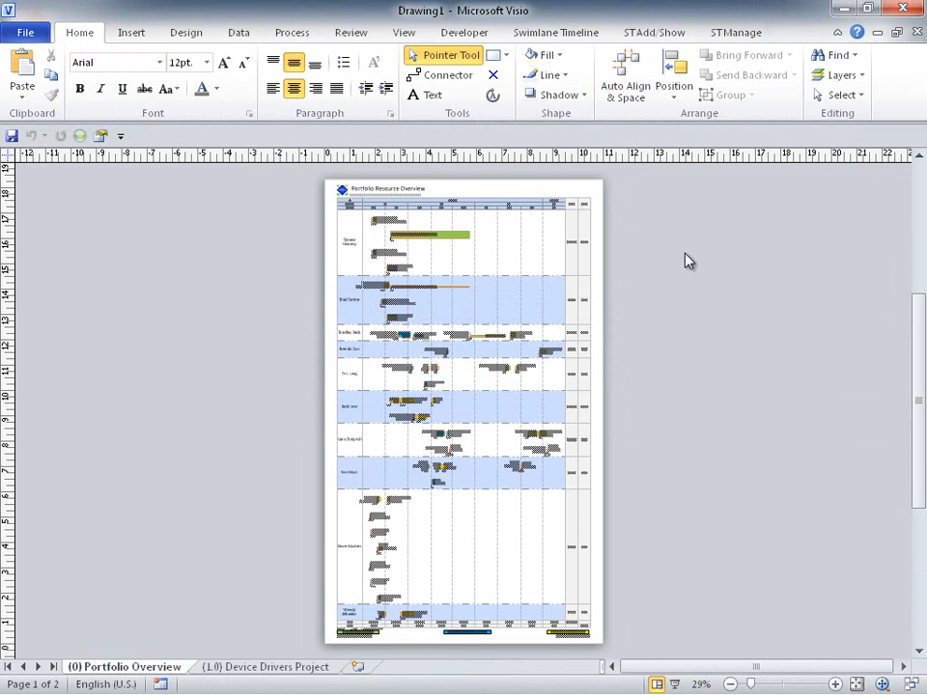